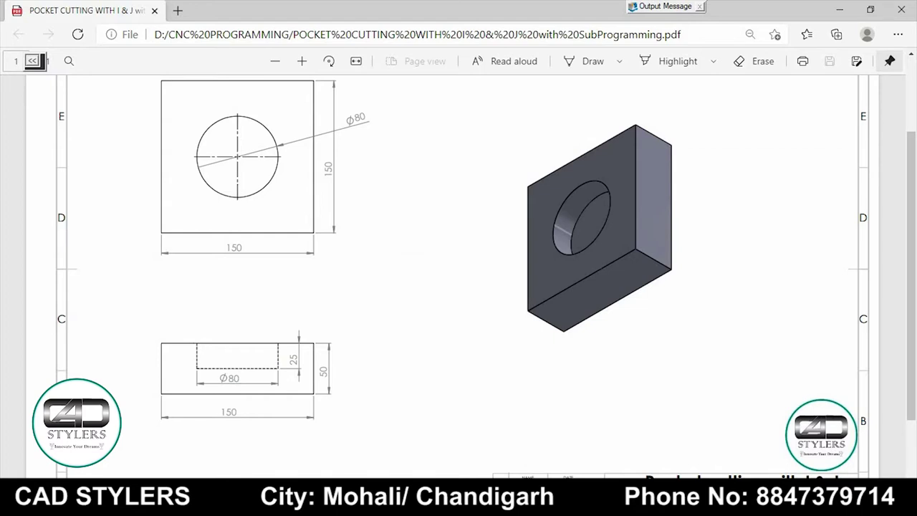
# Step: Select and copy the O0008 I&J program's setup lines through G0X-30Y0;
pyautogui.click(676, 437)
pyautogui.click(642, 440)
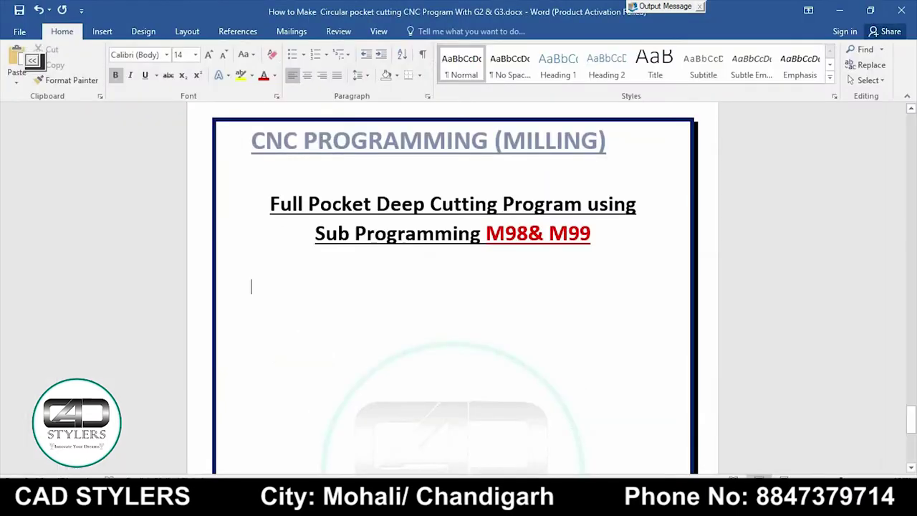
pyautogui.moveTo(250, 129); pyautogui.dragTo(600, 129)
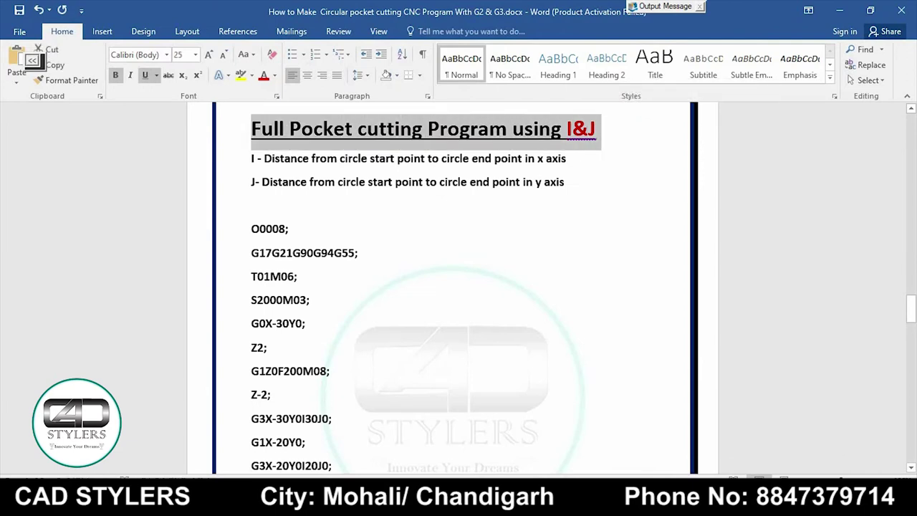
pyautogui.scroll(-1, 458, 287)
pyautogui.moveTo(279, 258)
pyautogui.mouseDown()
pyautogui.moveTo(306, 258)
pyautogui.moveTo(251, 259)
pyautogui.mouseUp()
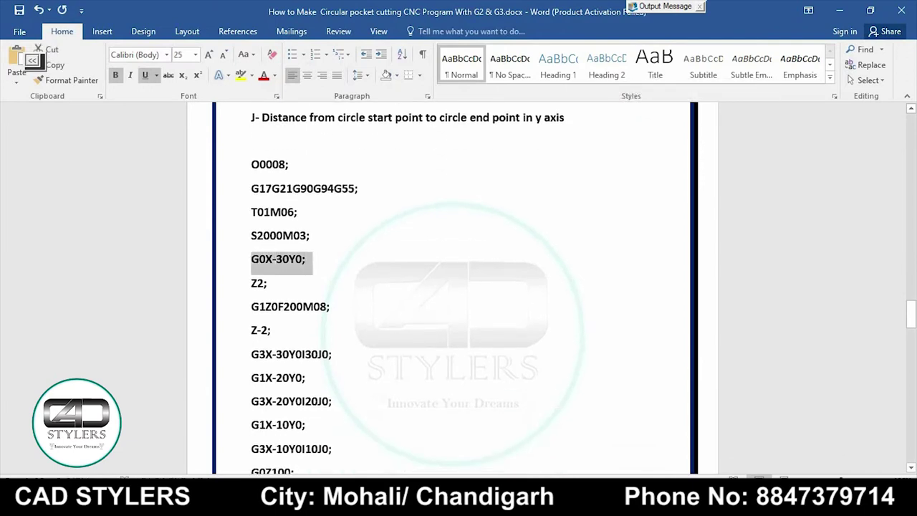
pyautogui.click(306, 258)
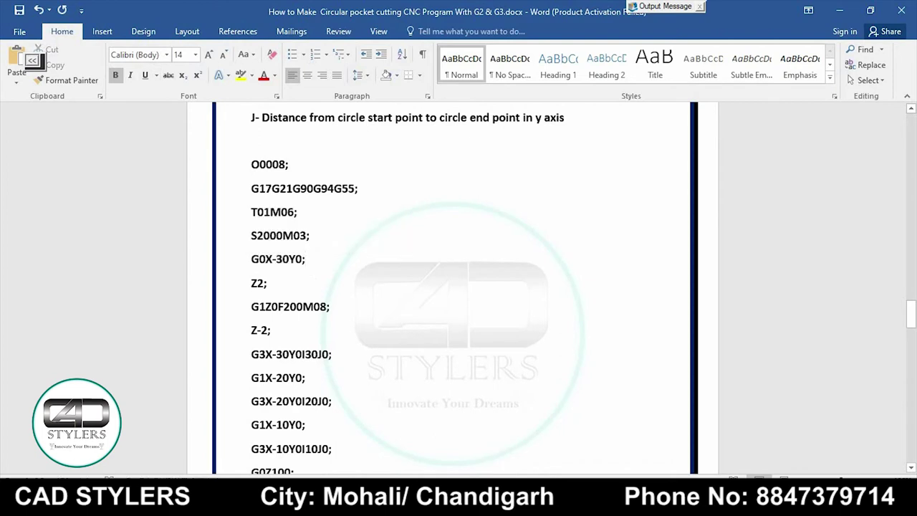
pyautogui.moveTo(306, 258); pyautogui.dragTo(251, 258)
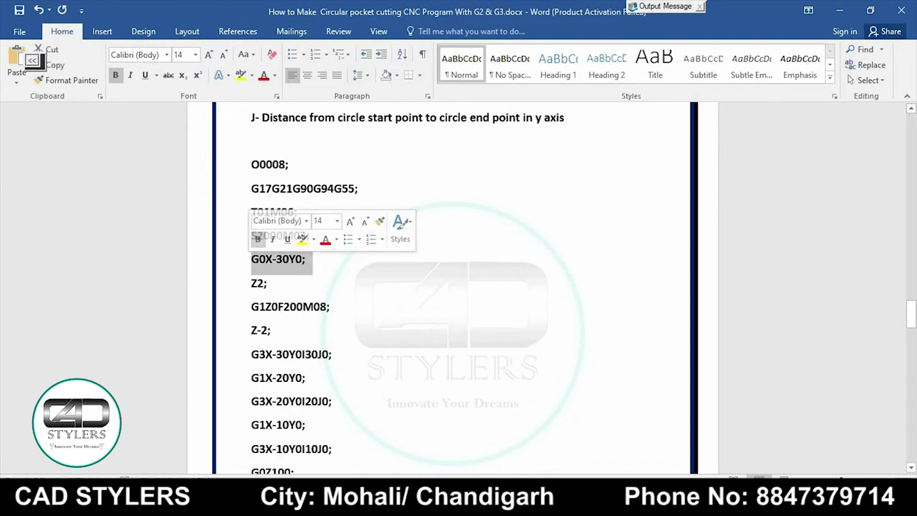
pyautogui.click(306, 258)
pyautogui.moveTo(306, 258); pyautogui.dragTo(251, 259)
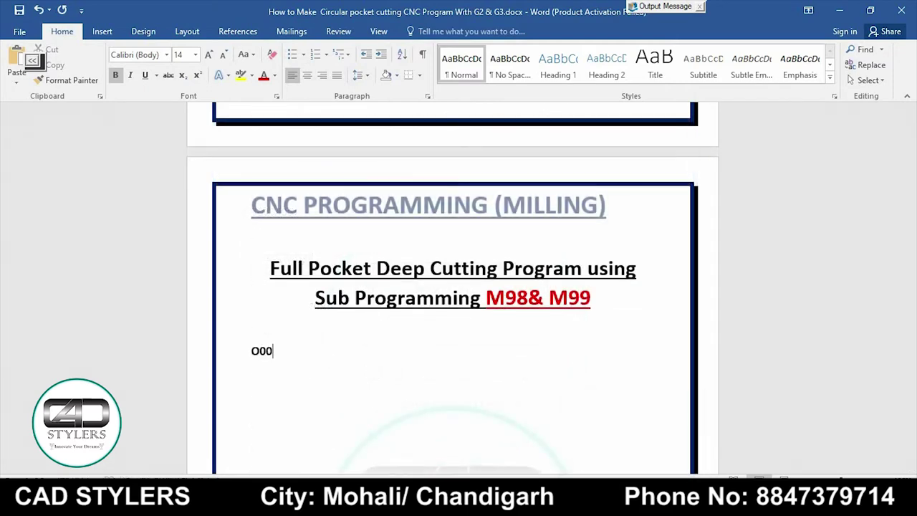
# Step: Complete the number as O0020; and paste the copied setup lines through G0X-30Y0; below it
pyautogui.write('20;')
pyautogui.press('Return')
pyautogui.write('G17G21G90G94G55; T01M06; S2000M03; G0X-30Y0;')
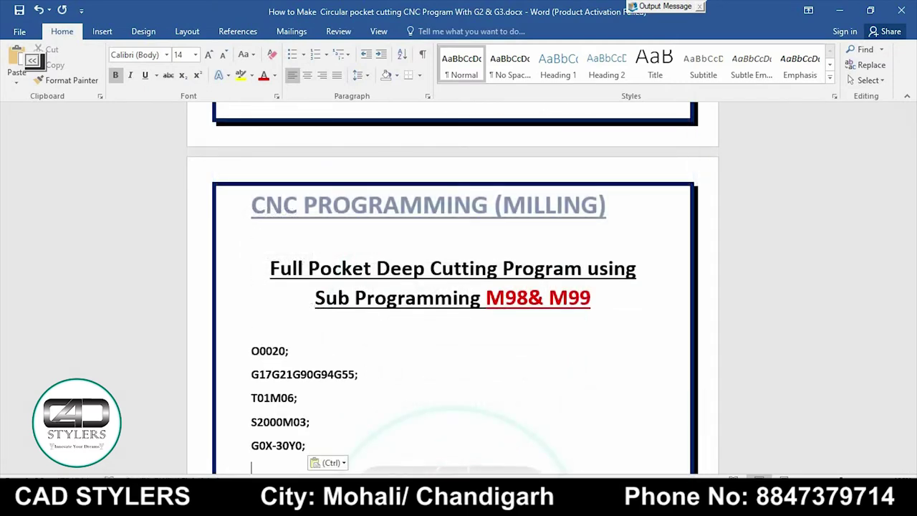
pyautogui.scroll(-3, 451, 286)
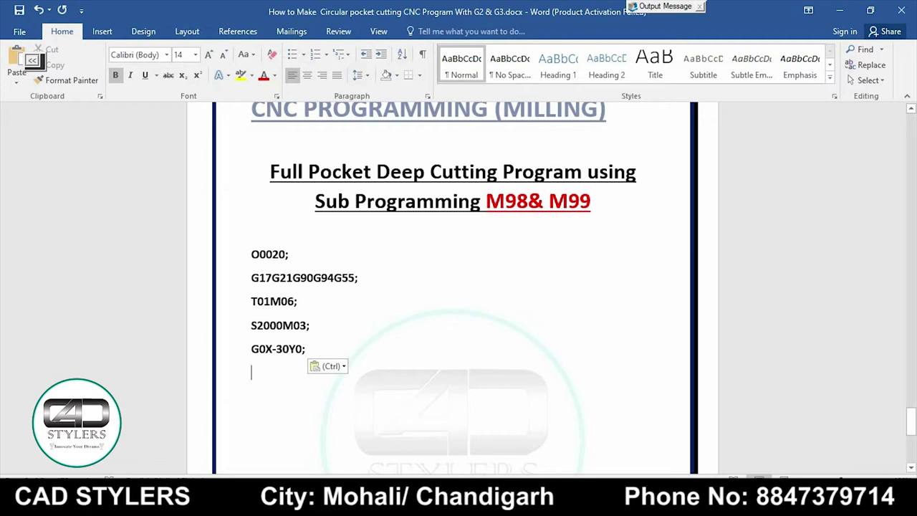
pyautogui.moveTo(250, 349); pyautogui.dragTo(304, 348)
pyautogui.scroll(-3, 451, 286)
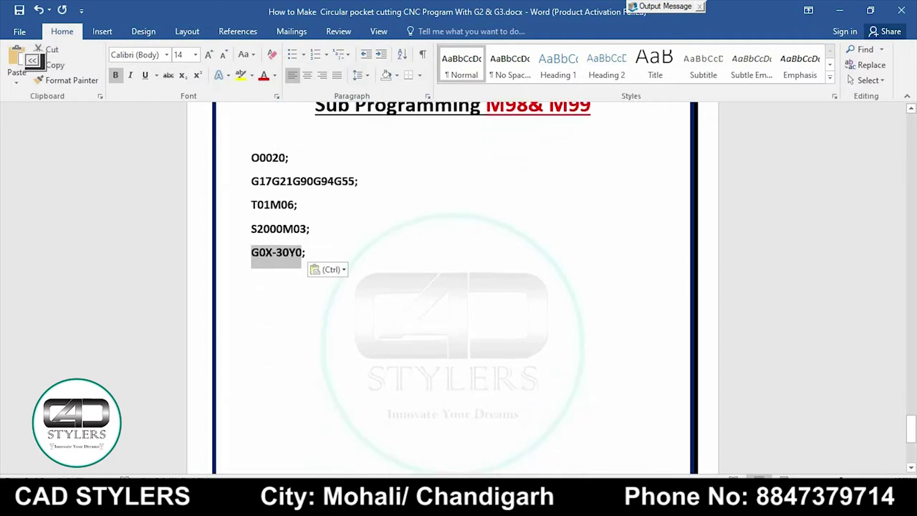
pyautogui.moveTo(306, 252); pyautogui.dragTo(250, 252)
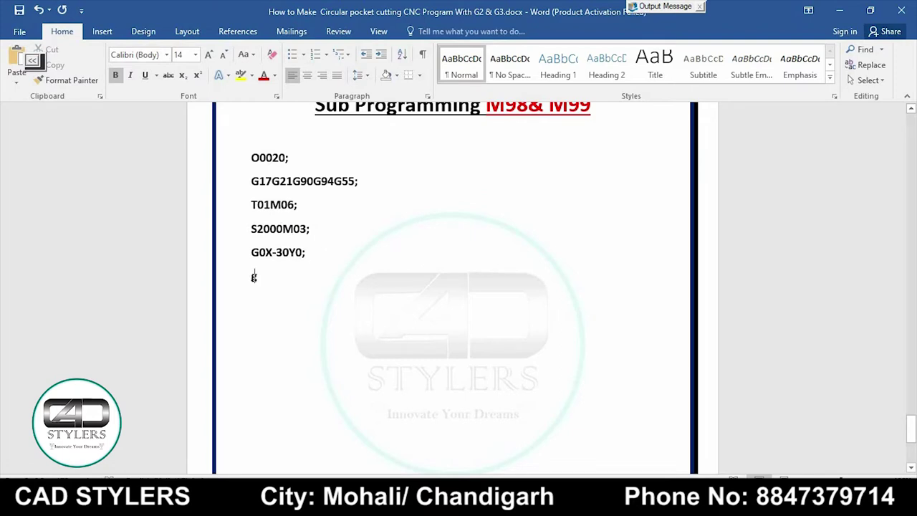
# Step: Add G0Z1; after G0X-30Y0; and start the M98 subprogram call line, fixing typos
pyautogui.write('G0Z2')
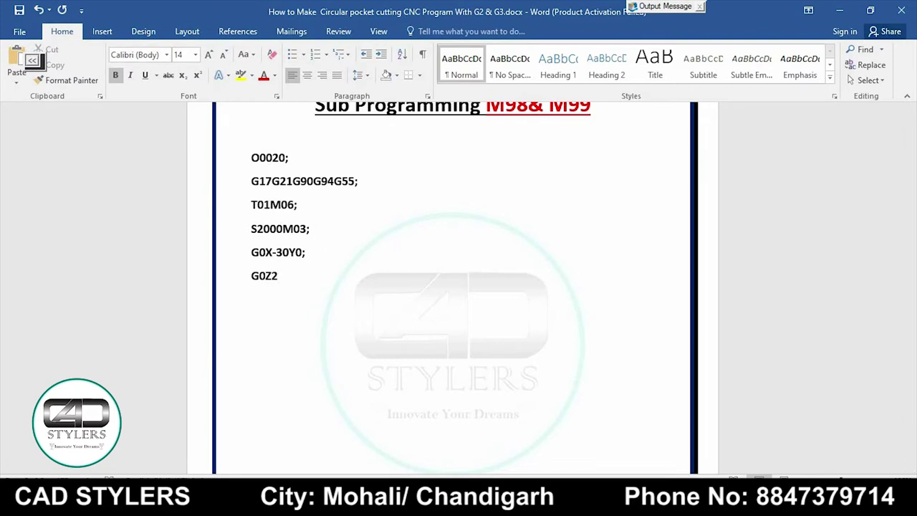
pyautogui.write(';')
pyautogui.press('BackSpace')
pyautogui.press('BackSpace')
pyautogui.write('1')
pyautogui.write(';')
pyautogui.press('Return')
pyautogui.write('M98')
pyautogui.write('O00')
pyautogui.press('BackSpace')
pyautogui.press('BackSpace')
pyautogui.press('BackSpace')
pyautogui.write('0021')
pyautogui.write(';')
pyautogui.press('Return')
pyautogui.press('BackSpace')
pyautogui.press('BackSpace')
pyautogui.press('BackSpace')
pyautogui.press('BackSpace')
pyautogui.press('BackSpace')
pyautogui.press('BackSpace')
# Step: Complete the subprogram call line as M98P130021;
pyautogui.write('13')
pyautogui.write('00021')
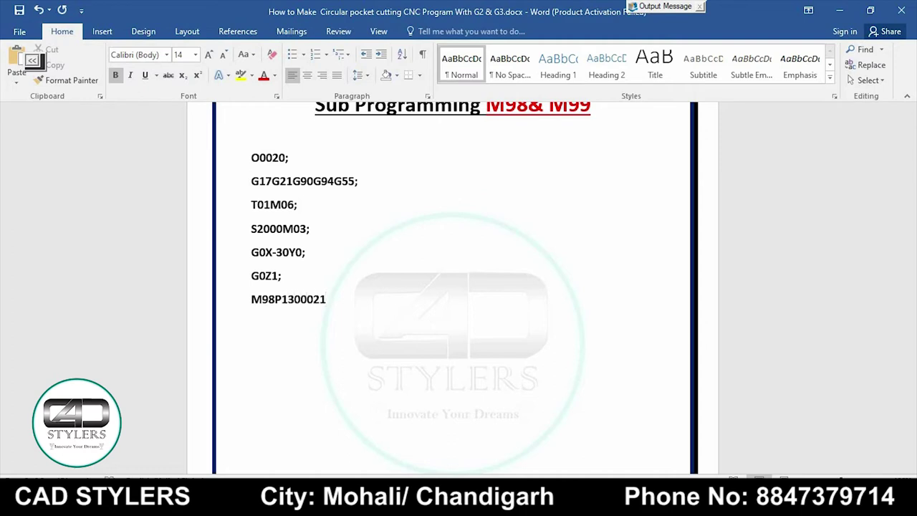
pyautogui.press('BackSpace')
# Step: End the main program with G0Z100;, M05M09; and M30; on separate lines
pyautogui.press('BackSpace')
pyautogui.press('BackSpace')
pyautogui.write('21;')
pyautogui.press('Return')
pyautogui.write('M0')
pyautogui.press('BackSpace')
pyautogui.press('BackSpace')
pyautogui.write('G0Z1')
pyautogui.write('00;')
pyautogui.press('Return')
pyautogui.write('M0')
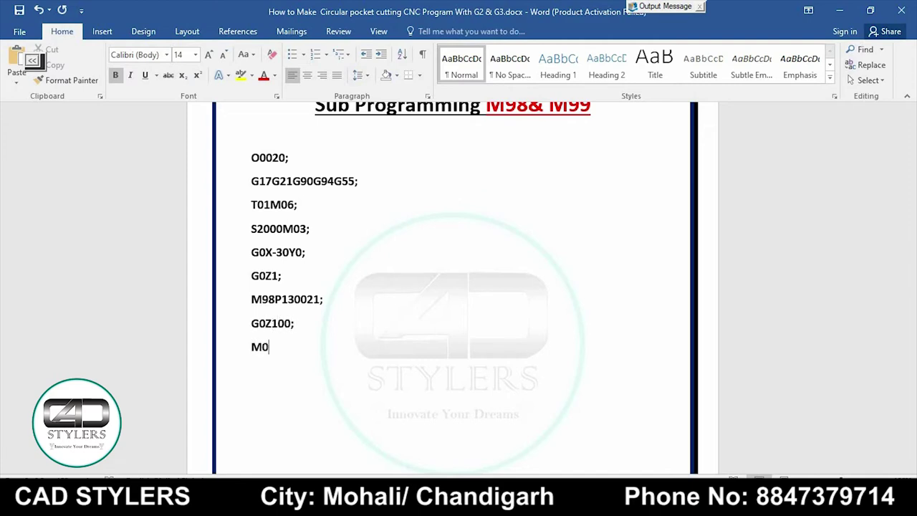
pyautogui.write('5M09;')
pyautogui.press('Return')
pyautogui.write('M')
pyautogui.write('30;')
pyautogui.press('Return')
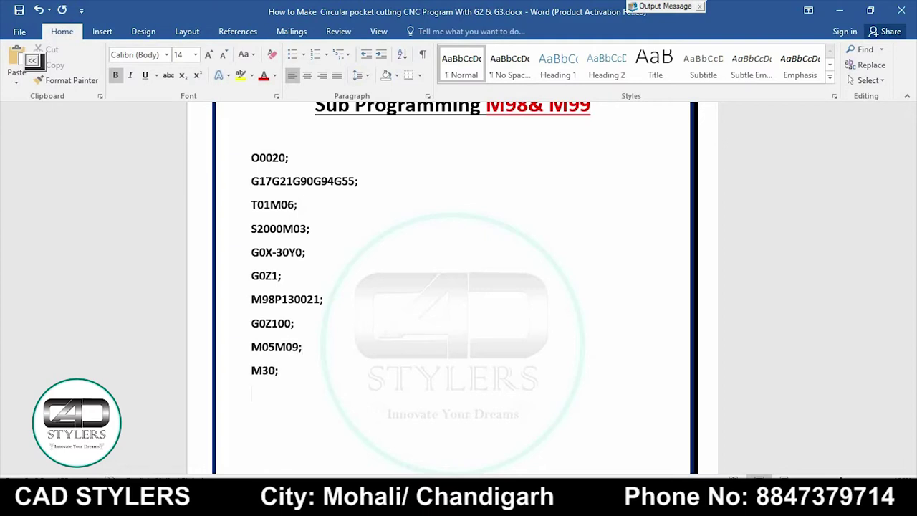
pyautogui.scroll(-3, 458, 287)
# Step: Write subprogram O0021 with G91Z-2F200M08; and the G90G3X-30Y0I30J0; full circle
pyautogui.press('Return')
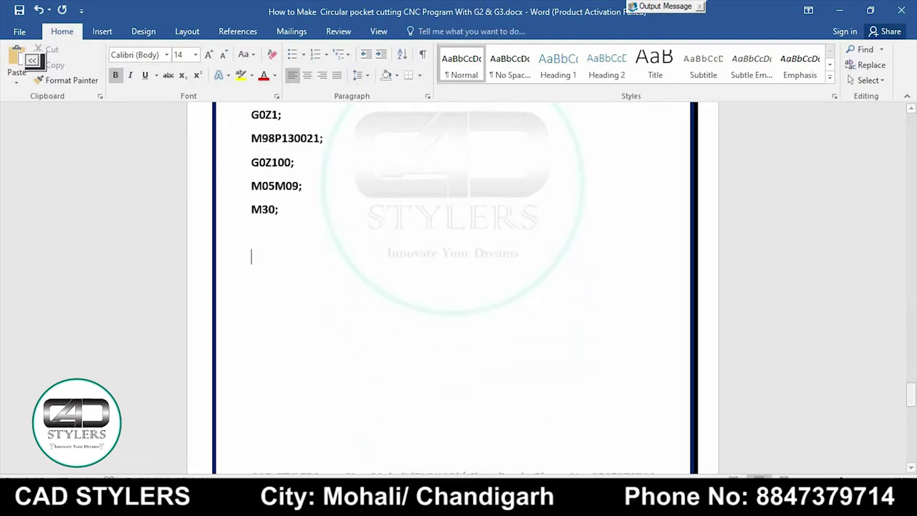
pyautogui.press('Return')
pyautogui.write('O00')
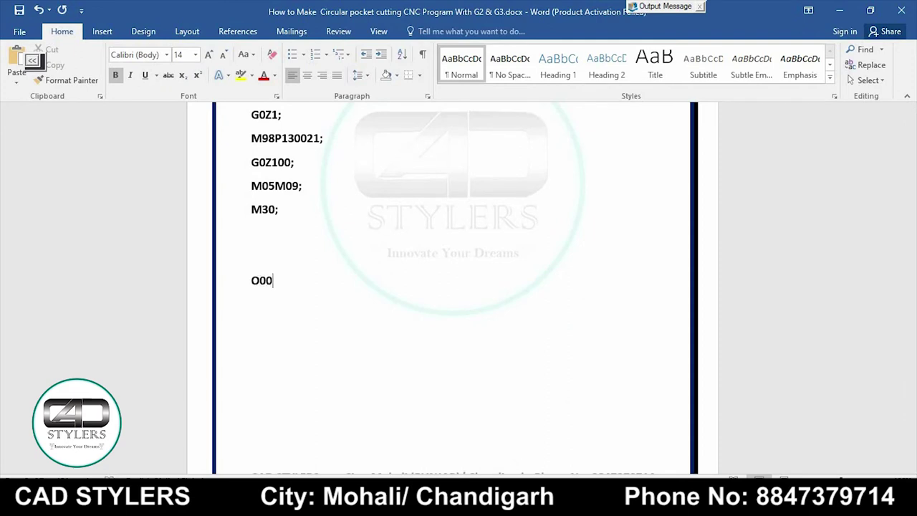
pyautogui.write('21;')
pyautogui.press('Return')
pyautogui.write('G91')
pyautogui.write('Z-2')
pyautogui.write('F20')
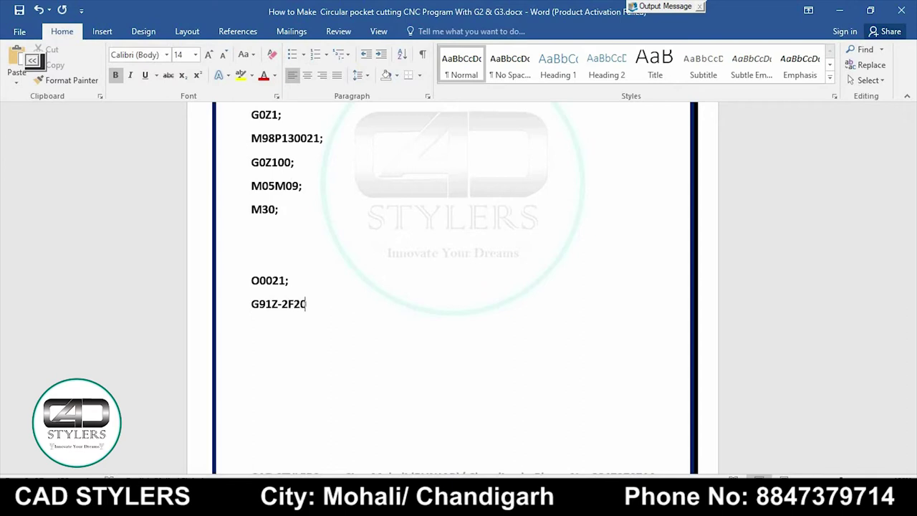
pyautogui.write('00')
pyautogui.press('BackSpace')
pyautogui.write('M08; ')
pyautogui.write('G90')
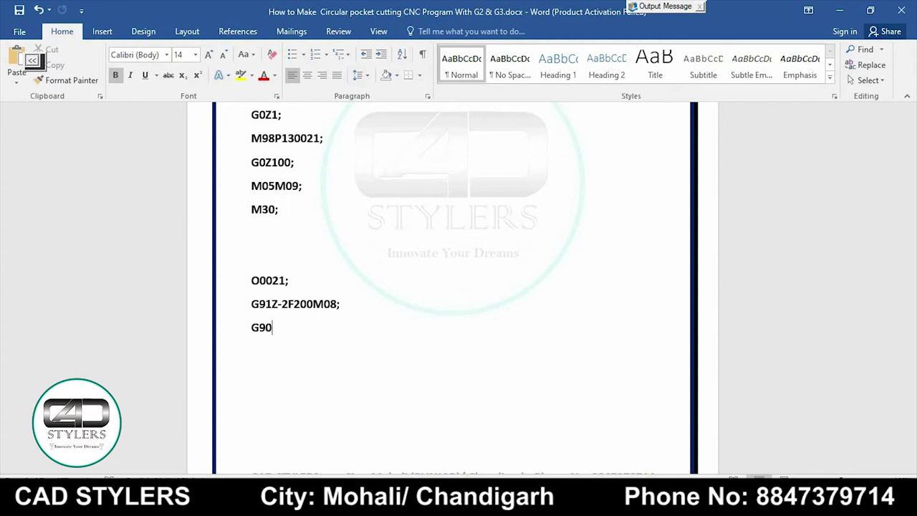
pyautogui.write('G3')
pyautogui.write('X')
pyautogui.write('-30Y0')
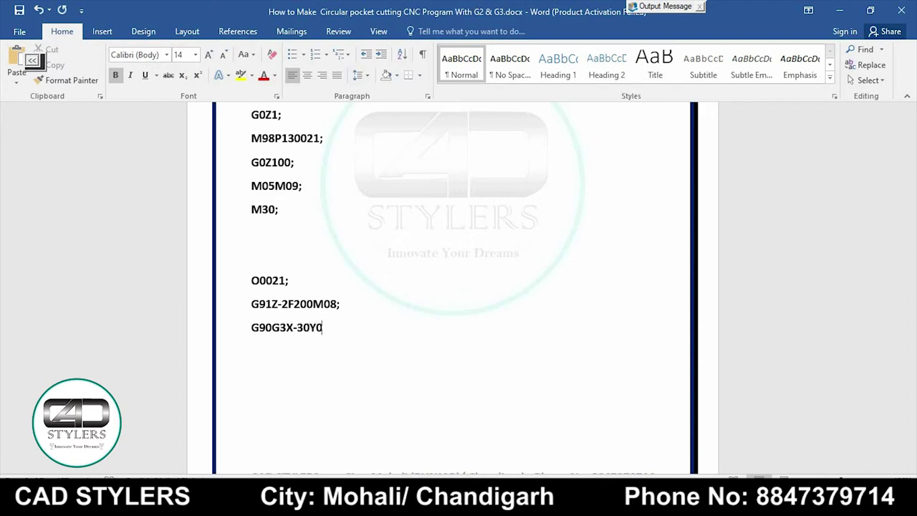
pyautogui.write('I')
pyautogui.write('30J')
pyautogui.write('0;')
# Step: Highlight the I30J0 arc-centre values on the G3 line
pyautogui.press('Return')
pyautogui.hotkey('shift', 'Left')
pyautogui.hotkey('shift', 'Left')
pyautogui.hotkey('shift', 'Left')
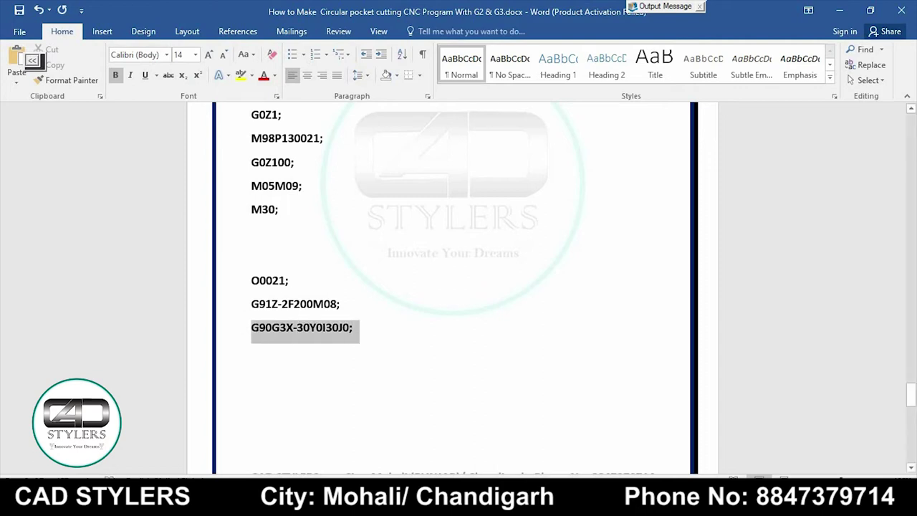
pyautogui.hotkey('shift', 'Right')
pyautogui.hotkey('shift', 'Right')
pyautogui.hotkey('shift', 'Right')
pyautogui.hotkey('shift', 'Right')
pyautogui.hotkey('shift', 'Right')
pyautogui.hotkey('shift', 'Right')
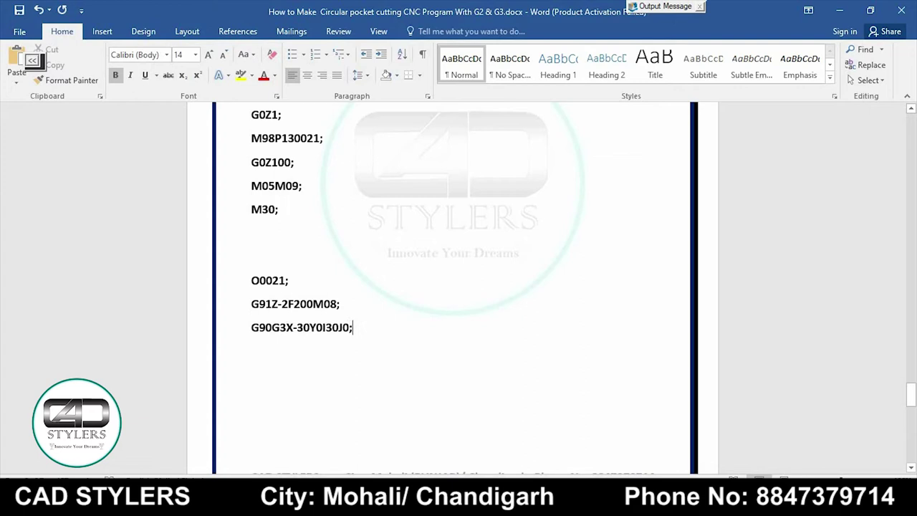
pyautogui.hotkey('shift', 'Left')
pyautogui.hotkey('shift', 'Left')
pyautogui.hotkey('shift', 'Left')
pyautogui.hotkey('shift', 'Left')
pyautogui.press('Right')
pyautogui.hotkey('shift', 'Left')
pyautogui.hotkey('shift', 'Left')
pyautogui.hotkey('shift', 'Left')
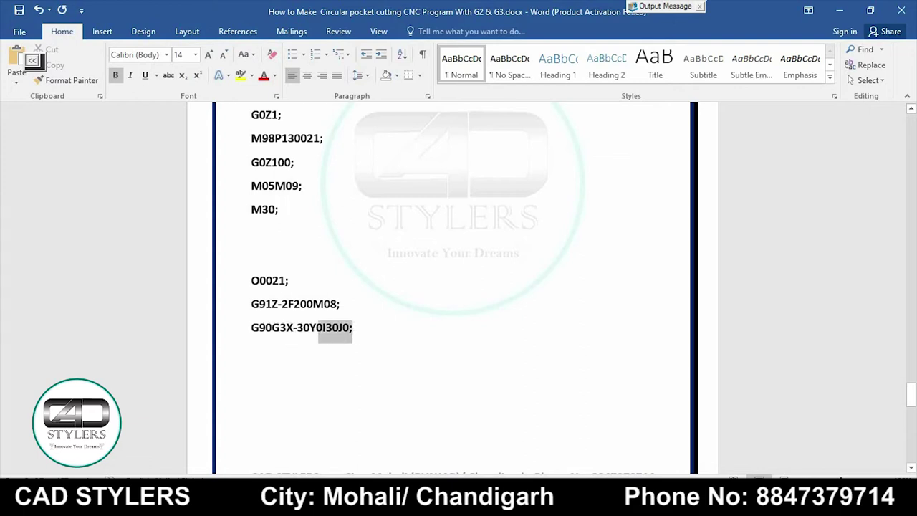
pyautogui.hotkey('shift', 'Left')
pyautogui.hotkey('shift', 'Left')
pyautogui.hotkey('shift', 'Left')
pyautogui.hotkey('shift', 'Right')
pyautogui.hotkey('shift', 'Right')
pyautogui.hotkey('shift', 'Right')
pyautogui.hotkey('shift', 'Right')
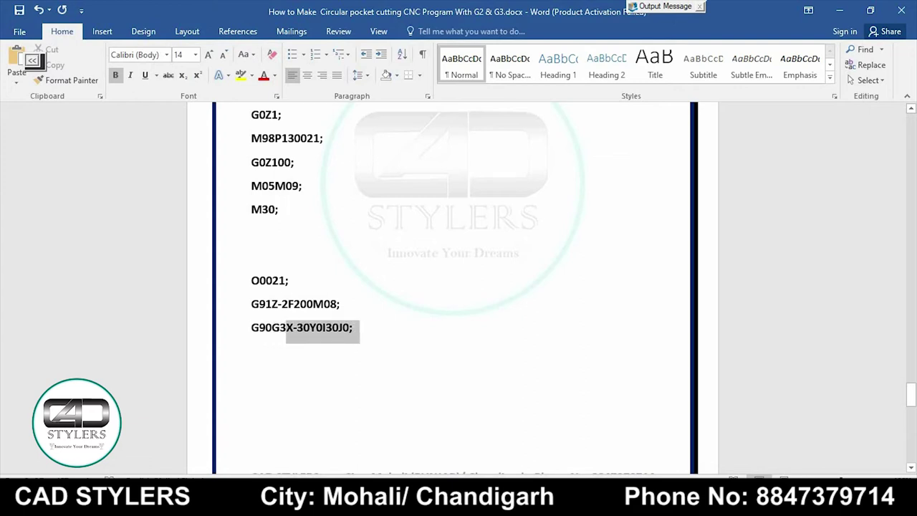
pyautogui.click(332, 327)
pyautogui.moveTo(322, 328); pyautogui.dragTo(349, 327)
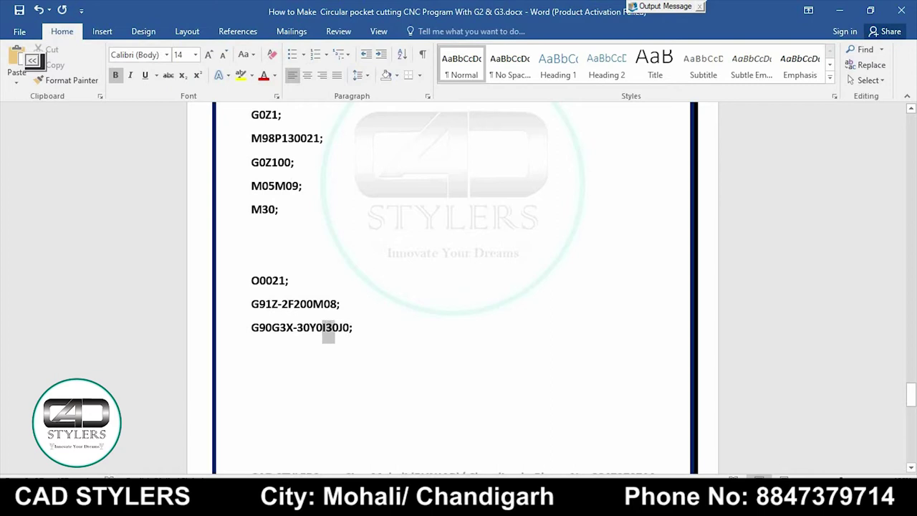
pyautogui.click(251, 351)
# Step: Add the passes G1X-20Y0;, G3X-20Y0I20J0;, G1X-10Y0; and G3X-10Y0I10J0;
pyautogui.write('G1')
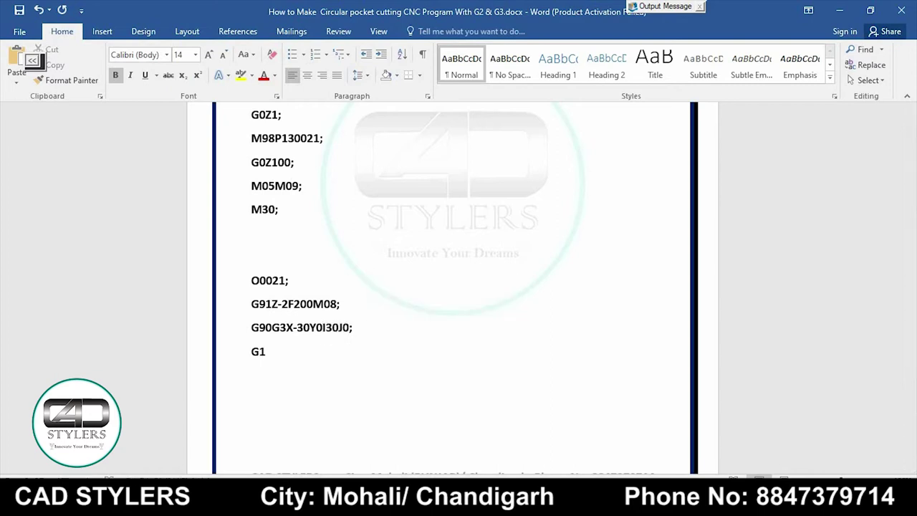
pyautogui.write('X-20')
pyautogui.write('Y0')
pyautogui.write(';')
pyautogui.press('Return')
pyautogui.write('G')
pyautogui.write('3')
pyautogui.write('X-20Y0')
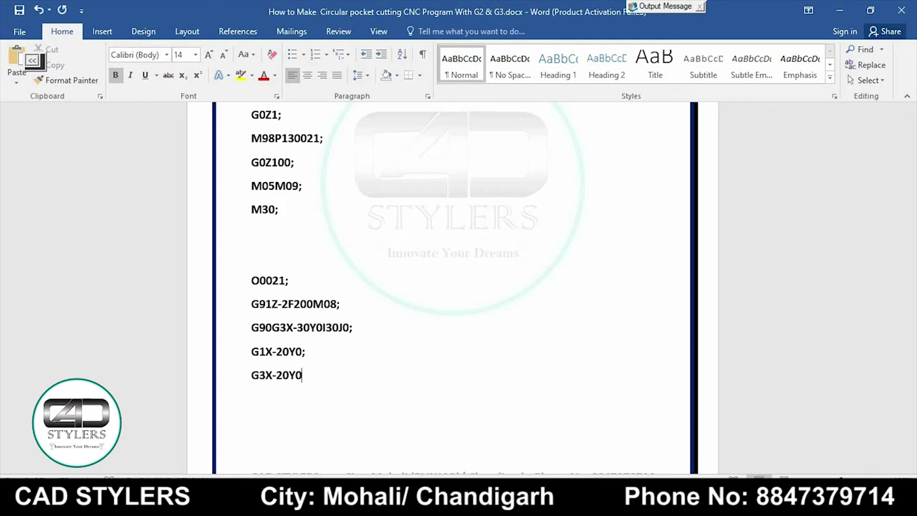
pyautogui.write('I20J')
pyautogui.write('0;')
pyautogui.press('Return')
pyautogui.write('G1X-1')
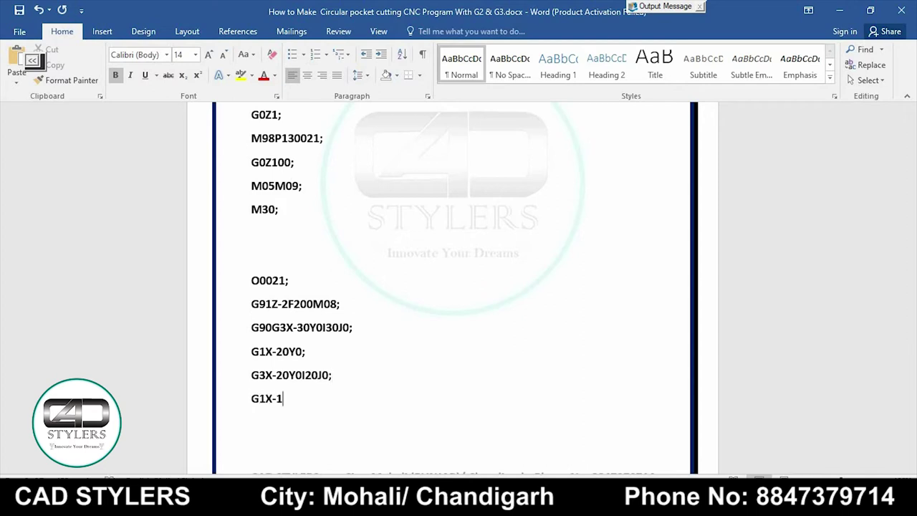
pyautogui.write('0Y0; ')
pyautogui.write('G3X')
pyautogui.write('-10')
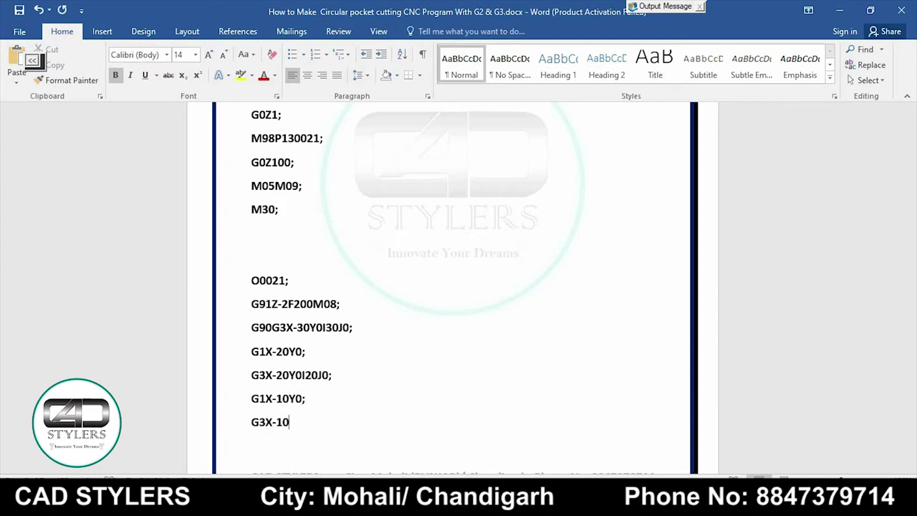
pyautogui.write('Y0I')
pyautogui.write('10J0;')
pyautogui.press('Return')
# Step: Add the G1X-30Y0 return move and remove the blank line above O0021
pyautogui.write('G')
pyautogui.write('1X')
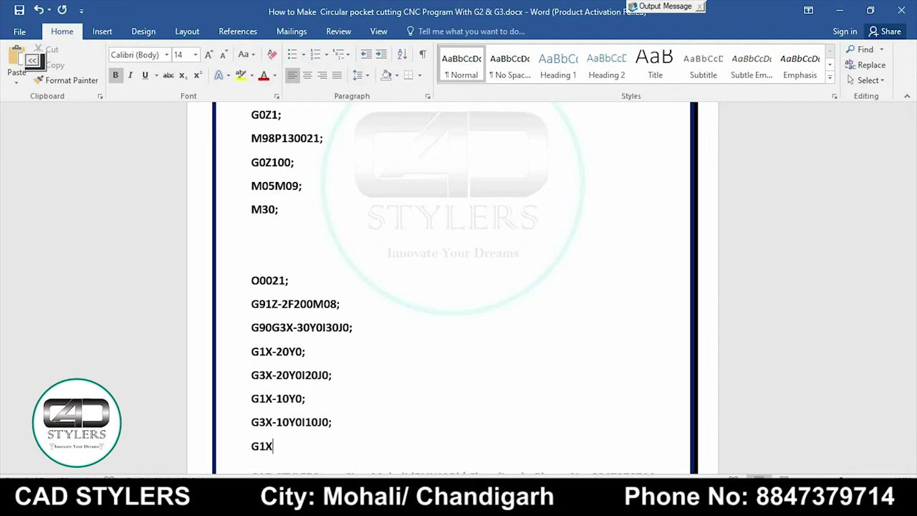
pyautogui.write('-30')
pyautogui.write('Y0')
pyautogui.scroll(-3, 458, 287)
pyautogui.moveTo(308, 349); pyautogui.dragTo(250, 350)
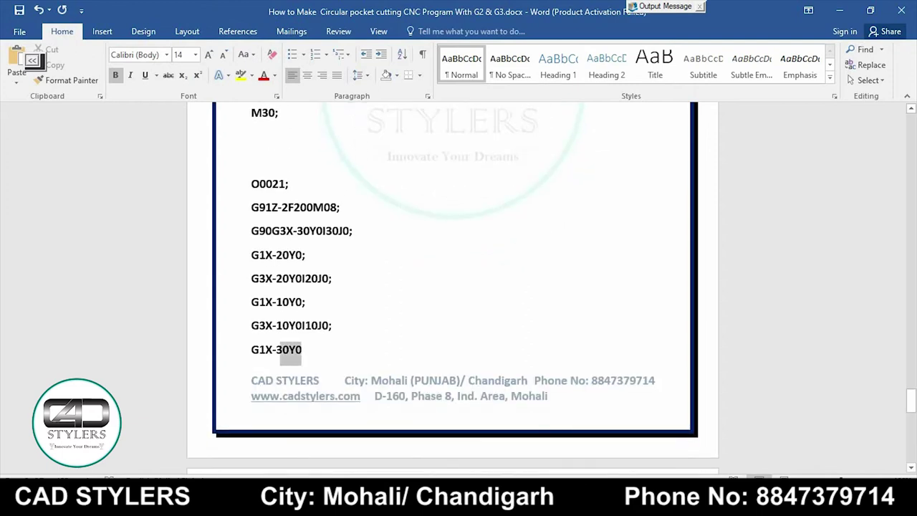
pyautogui.click(251, 184)
pyautogui.press('BackSpace')
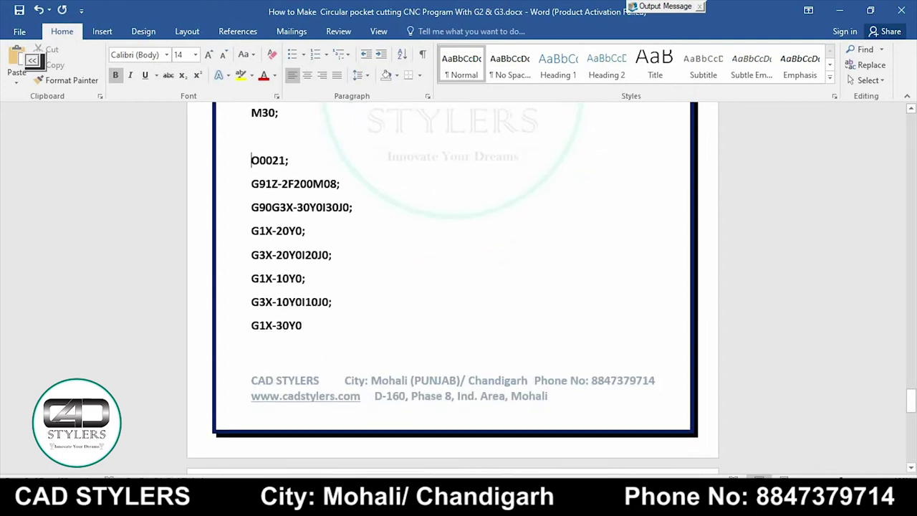
# Step: Select the G3X-10Y0I10J0; and G1X-30Y0 lines to point them out
pyautogui.moveTo(309, 325); pyautogui.dragTo(251, 325)
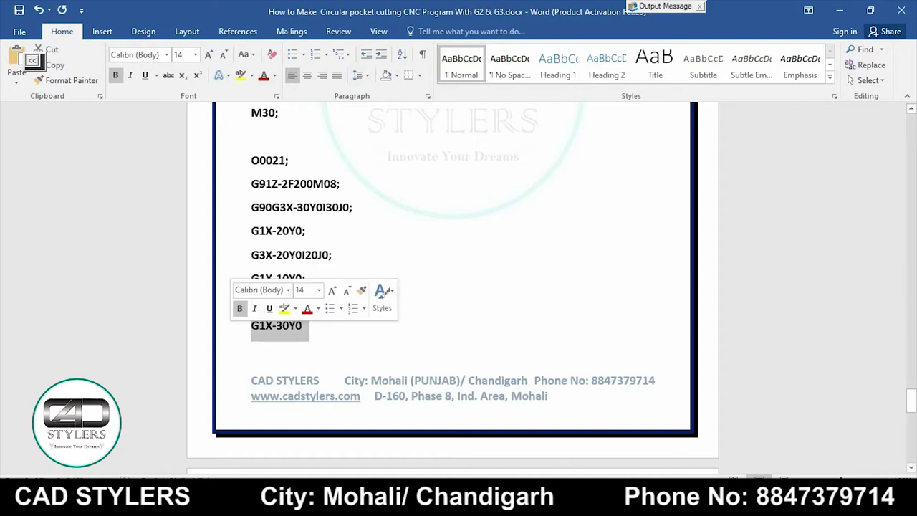
pyautogui.click(331, 301)
pyautogui.moveTo(332, 302); pyautogui.dragTo(251, 302)
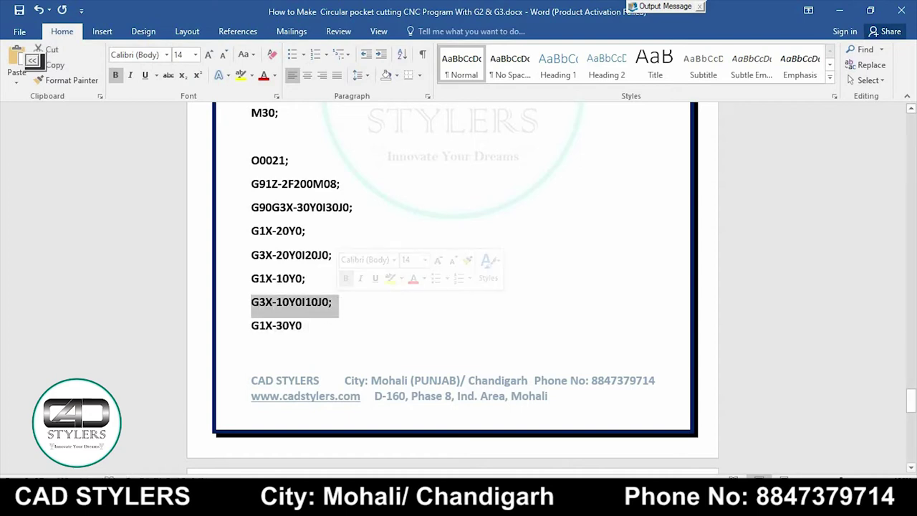
pyautogui.moveTo(309, 325); pyautogui.dragTo(251, 325)
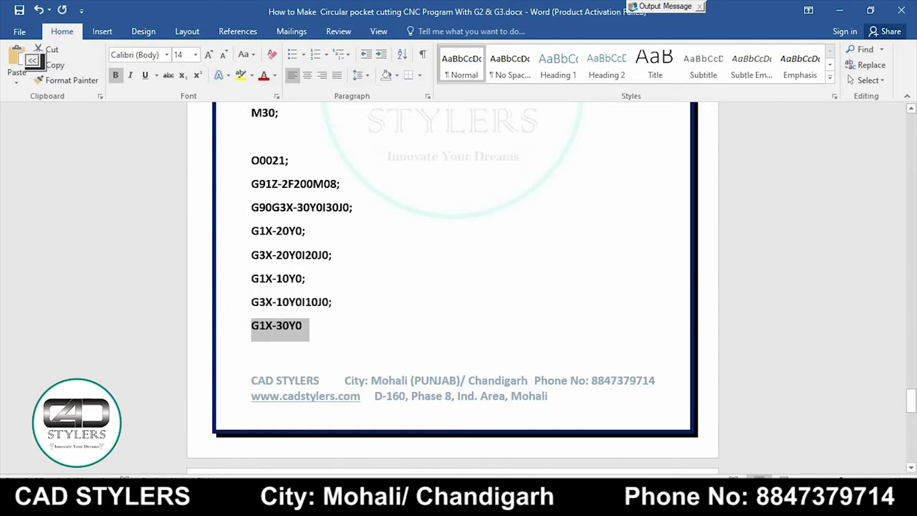
pyautogui.click(302, 325)
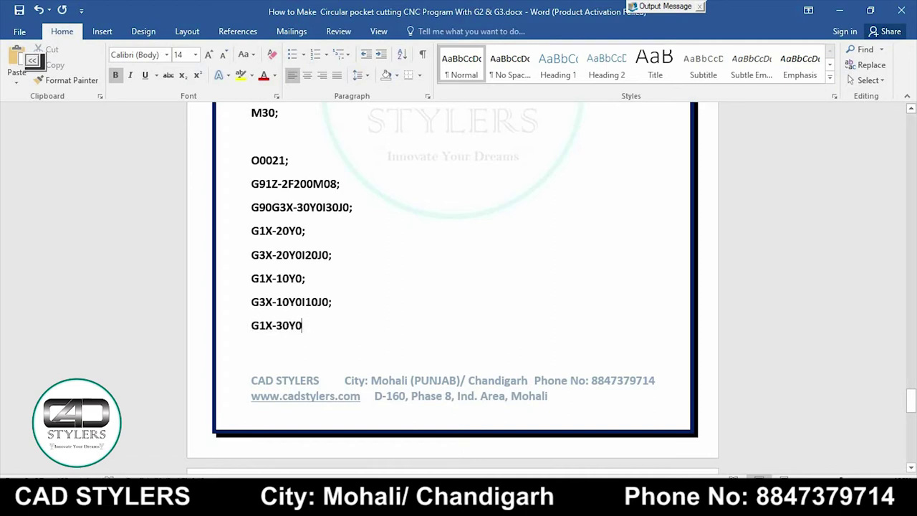
pyautogui.moveTo(252, 325); pyautogui.dragTo(309, 325)
pyautogui.click(301, 325)
# Step: Finish the line as G1X-30Y0; and end the subprogram with M99;
pyautogui.write(';')
pyautogui.press('Return')
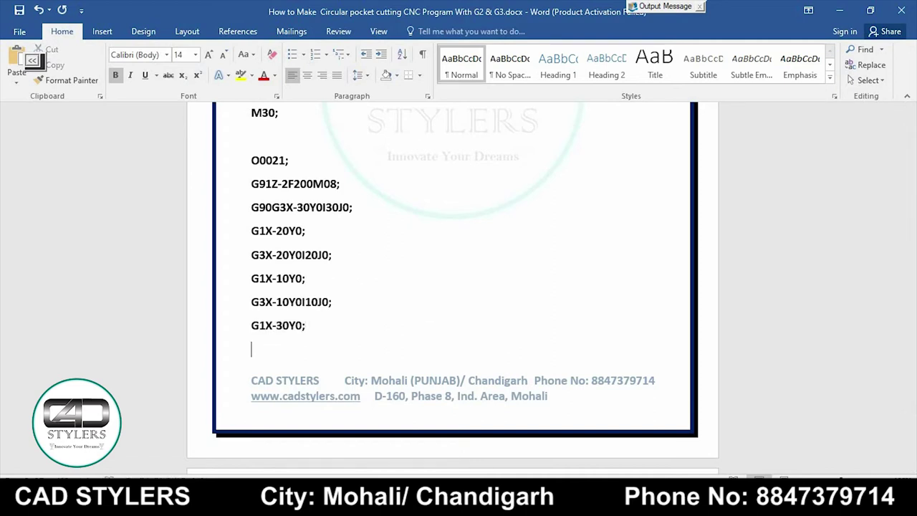
pyautogui.write('M0')
pyautogui.write('8')
pyautogui.press('BackSpace')
pyautogui.write('99')
pyautogui.write(';')
pyautogui.press('Down')
pyautogui.scroll(4, 453, 287)
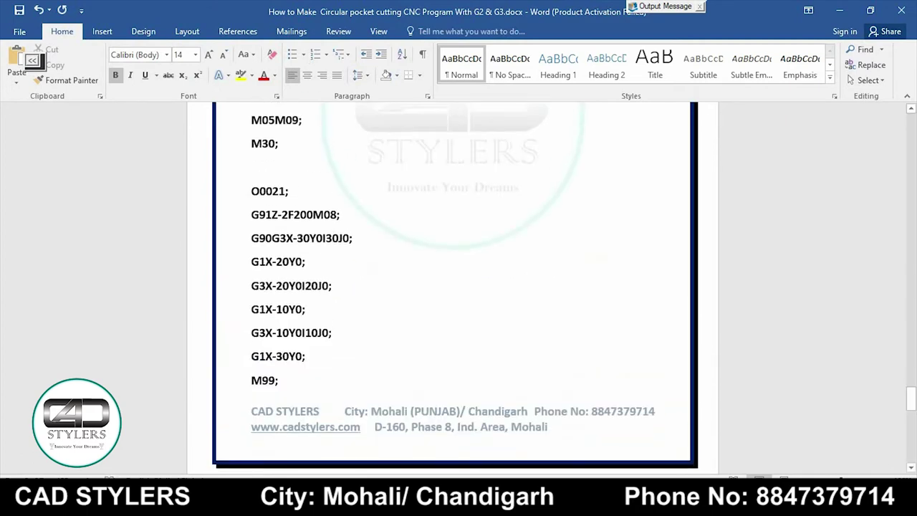
pyautogui.scroll(2, 453, 287)
pyautogui.scroll(2, 453, 286)
pyautogui.scroll(-3, 453, 287)
pyautogui.scroll(-1, 453, 286)
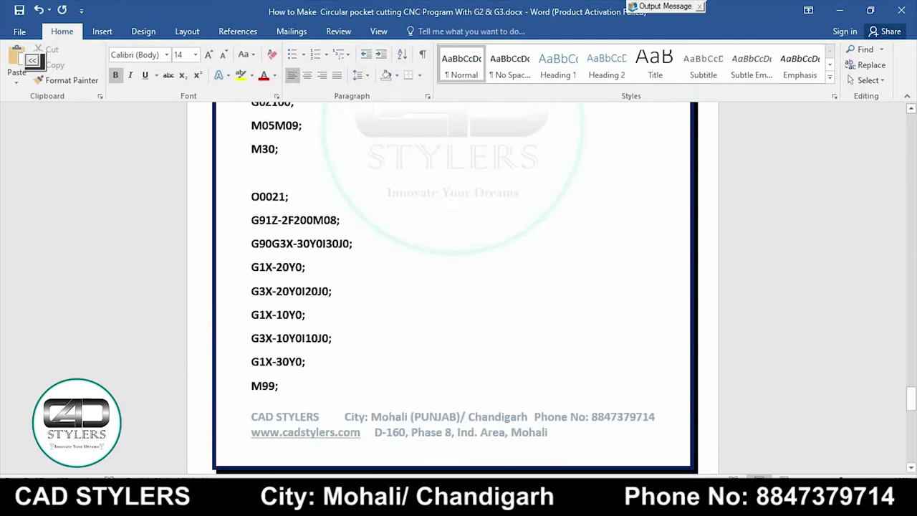
# Step: Colour the O0021 subprogram text red
pyautogui.moveTo(250, 196)
pyautogui.mouseDown()
pyautogui.moveTo(340, 219)
pyautogui.moveTo(305, 362)
pyautogui.moveTo(278, 386)
pyautogui.mouseUp()
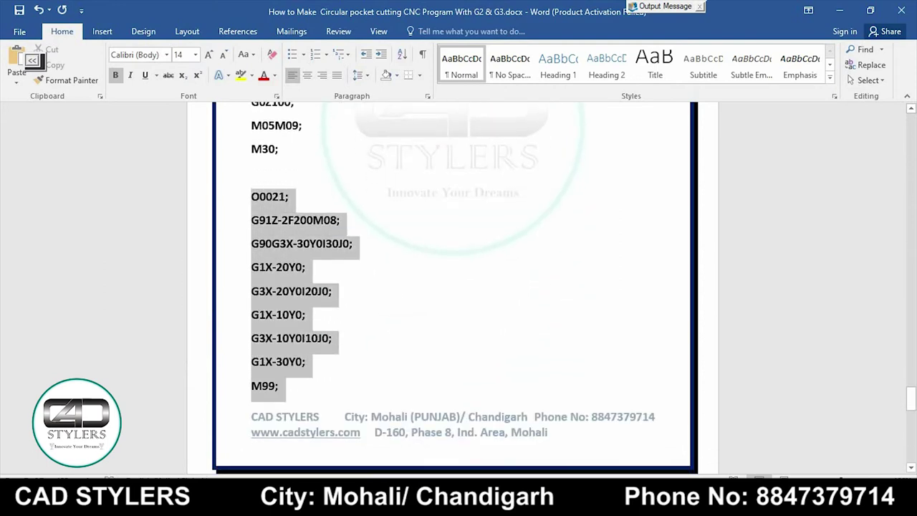
pyautogui.click(263, 75)
pyautogui.scroll(2, 453, 286)
pyautogui.scroll(1, 452, 287)
pyautogui.scroll(1, 453, 286)
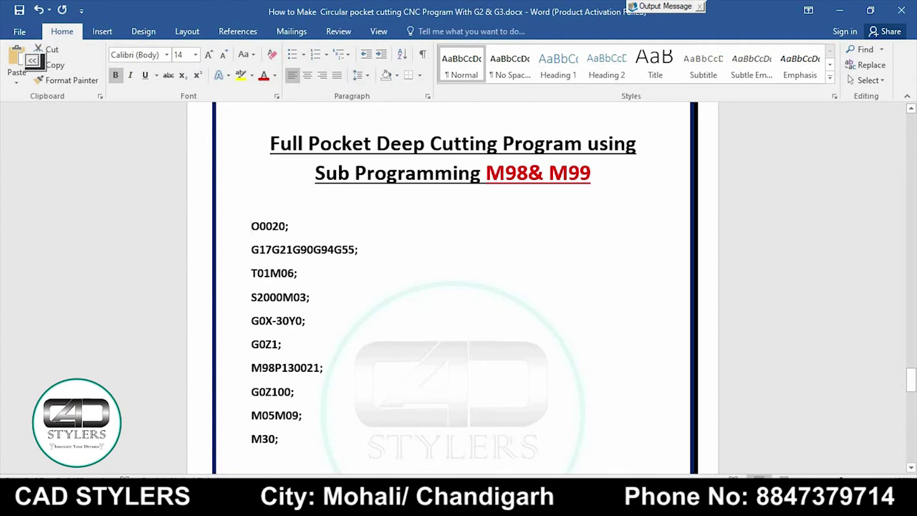
# Step: Select the O0020 main program lines
pyautogui.moveTo(251, 226); pyautogui.dragTo(302, 415)
pyautogui.scroll(-2, 452, 286)
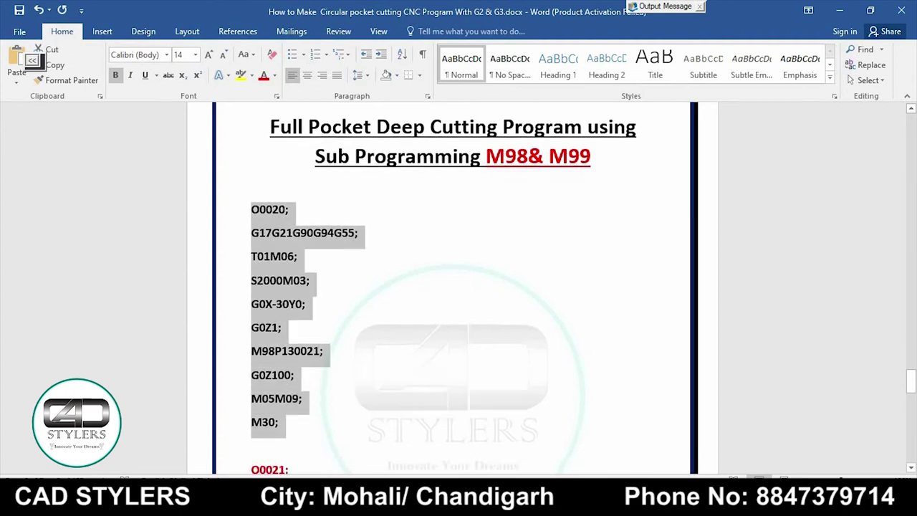
pyautogui.scroll(1, 453, 286)
pyautogui.scroll(1, 453, 287)
pyautogui.scroll(-2, 452, 286)
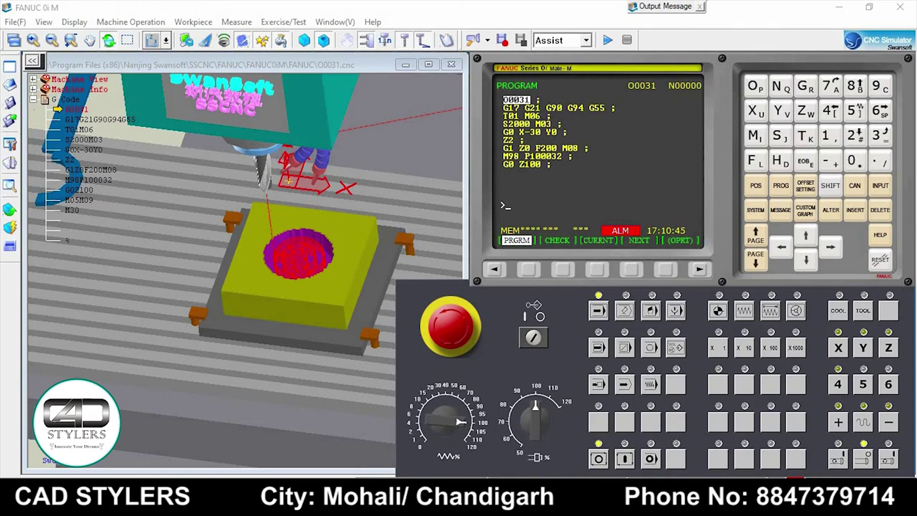
# Step: Browse the workpiece and machine operation menus and display the work coordinate offsets
pyautogui.click(193, 21)
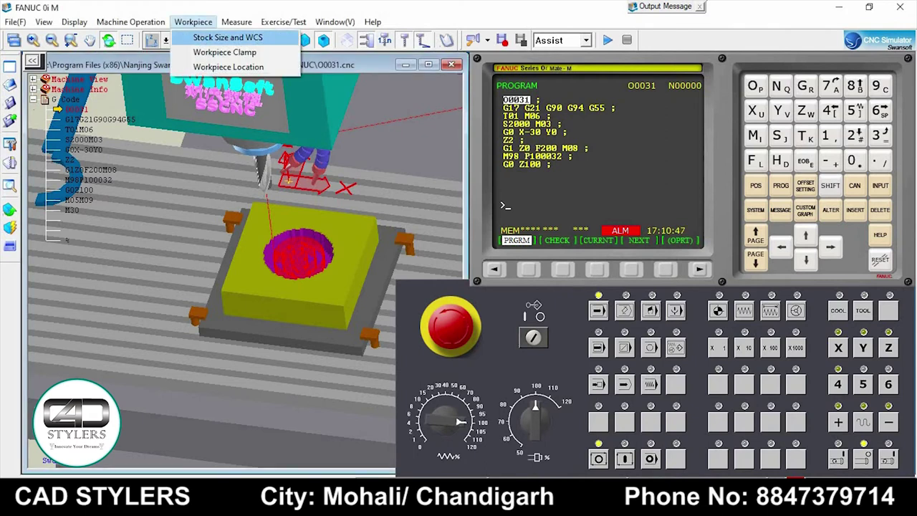
pyautogui.click(131, 22)
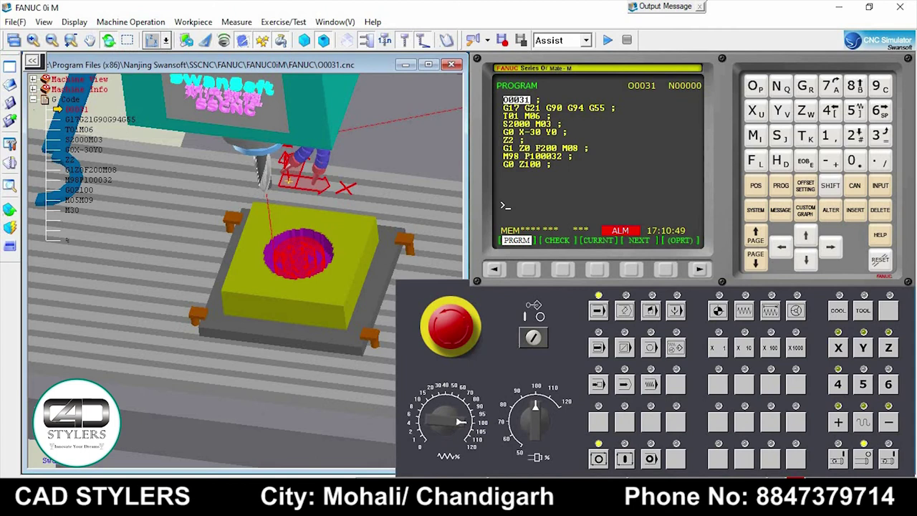
pyautogui.click(130, 22)
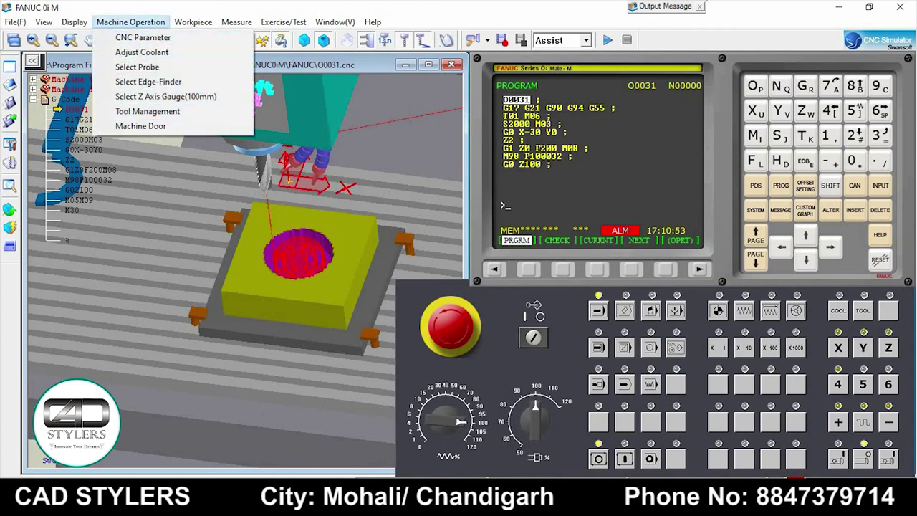
pyautogui.click(804, 187)
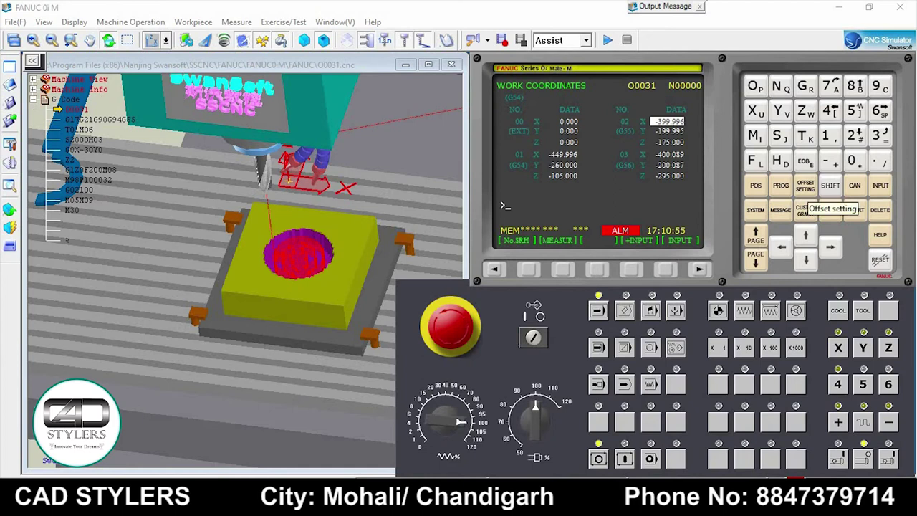
pyautogui.scroll(3, 243, 272)
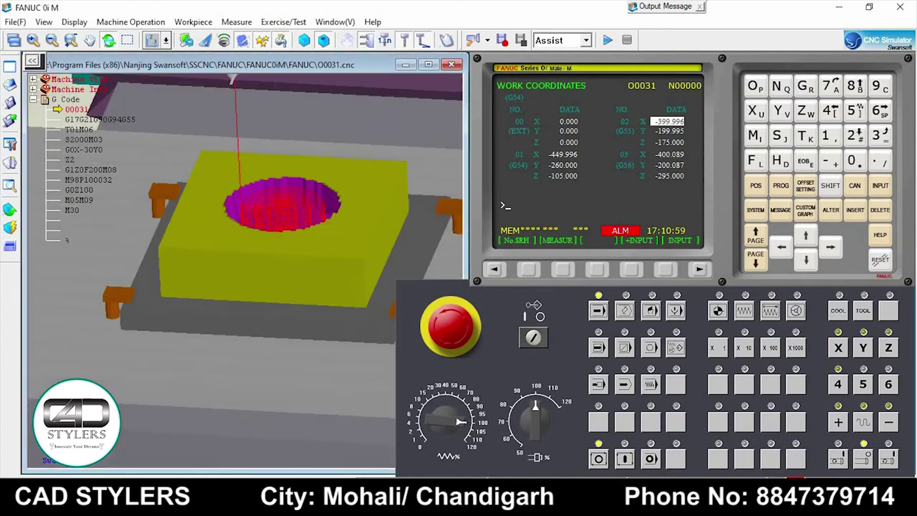
# Step: Load fresh stock via Stock Size and WCS, home Z in REF mode, and show O0031
pyautogui.click(193, 21)
pyautogui.click(219, 34)
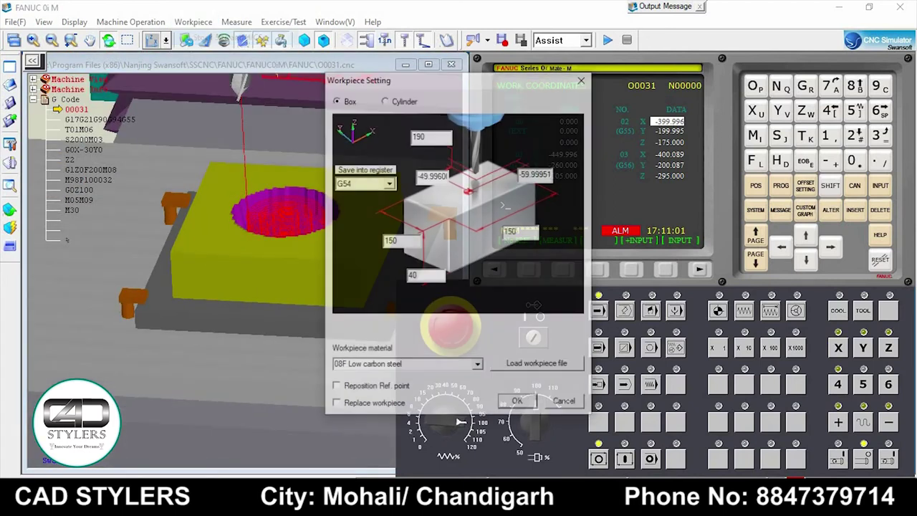
pyautogui.click(518, 403)
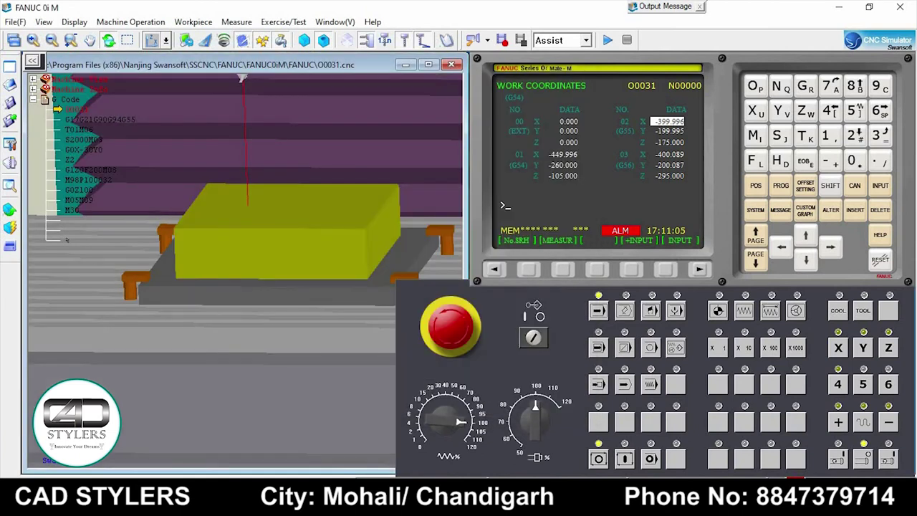
pyautogui.click(718, 309)
pyautogui.click(888, 347)
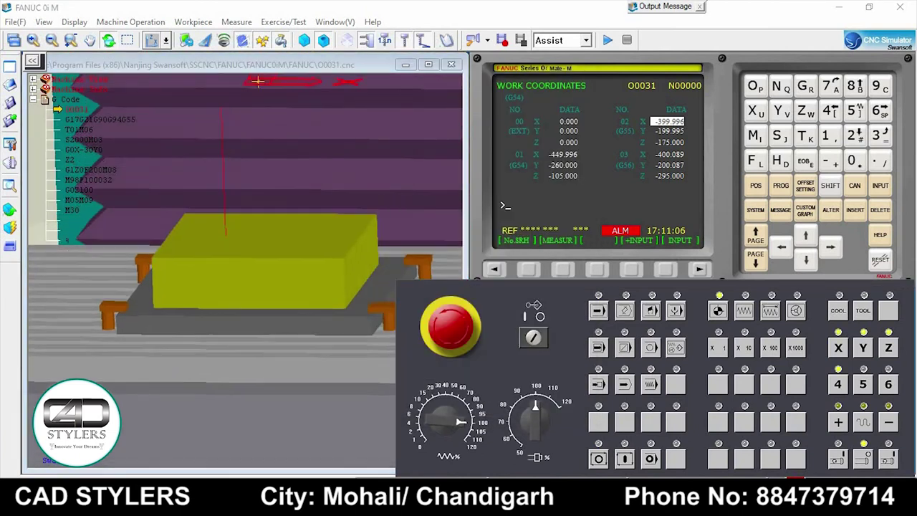
pyautogui.click(780, 185)
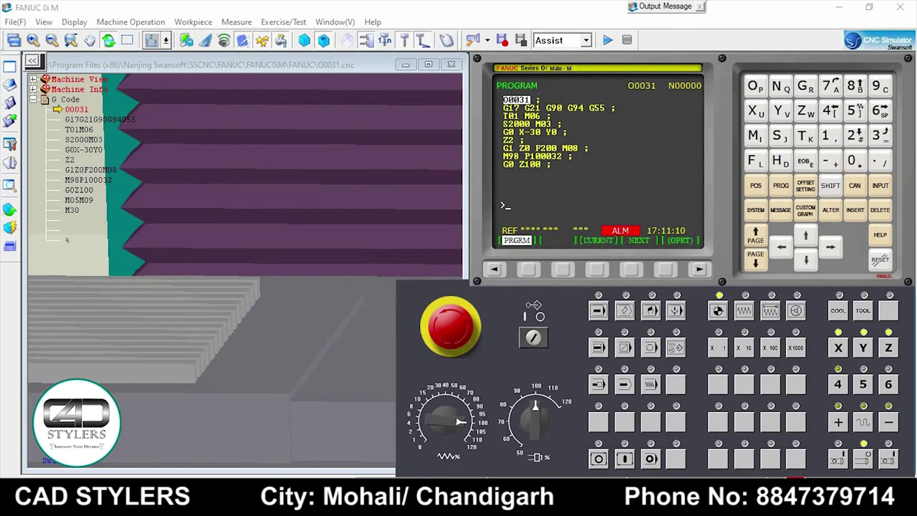
# Step: In EDIT mode, change the Z2 word to Z1 in program O0031
pyautogui.click(625, 310)
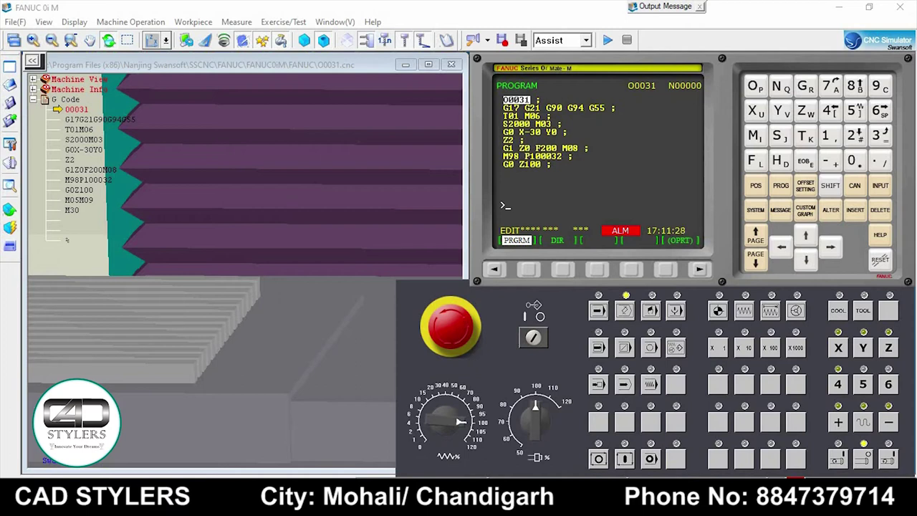
pyautogui.click(507, 140)
pyautogui.click(665, 269)
pyautogui.write('Z1')
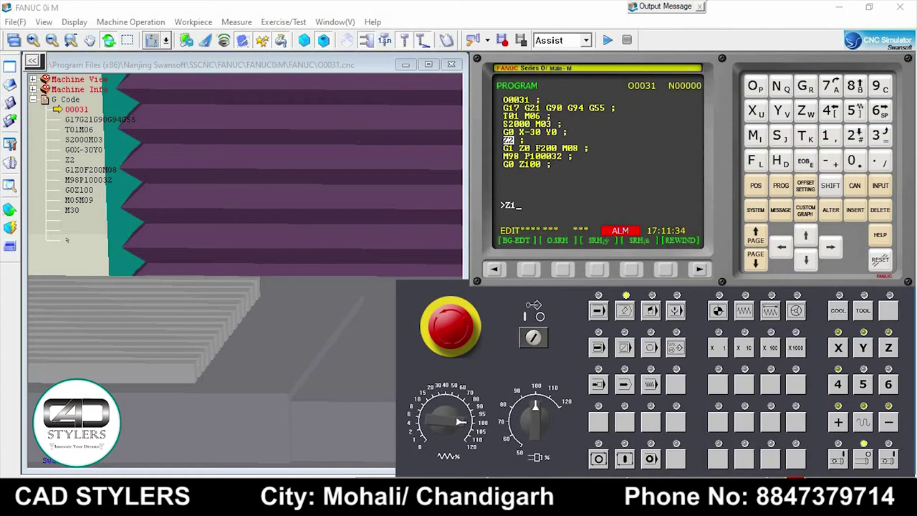
pyautogui.click(830, 210)
# Step: Replace the call word P100032 after M98 with P130032
pyautogui.click(543, 156)
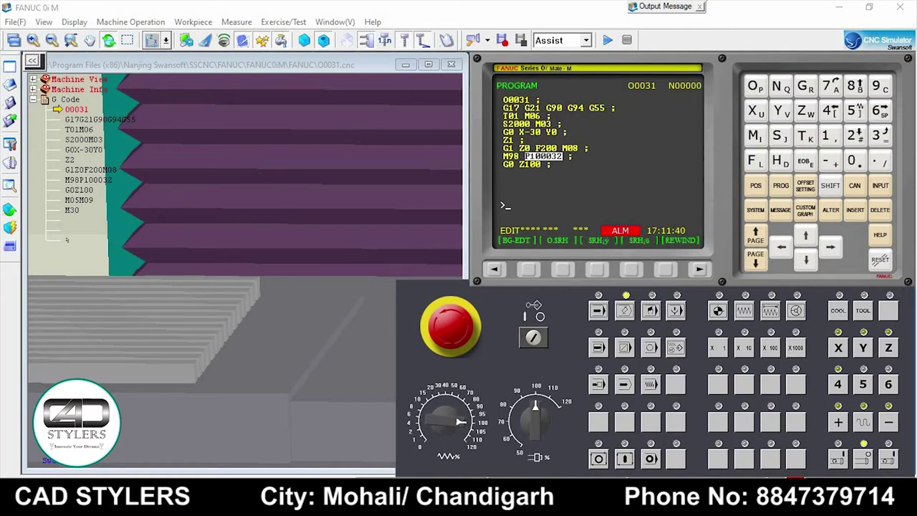
pyautogui.write('P13')
pyautogui.write('003')
pyautogui.write('2')
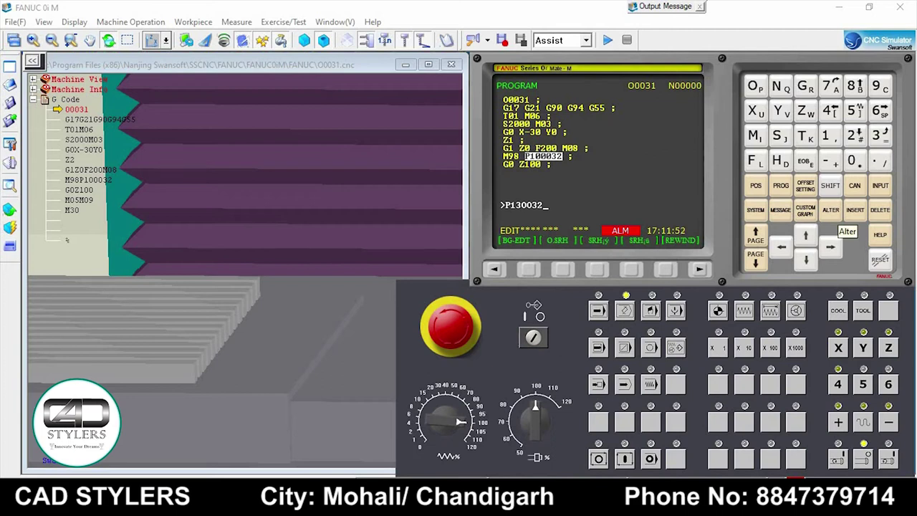
pyautogui.click(830, 210)
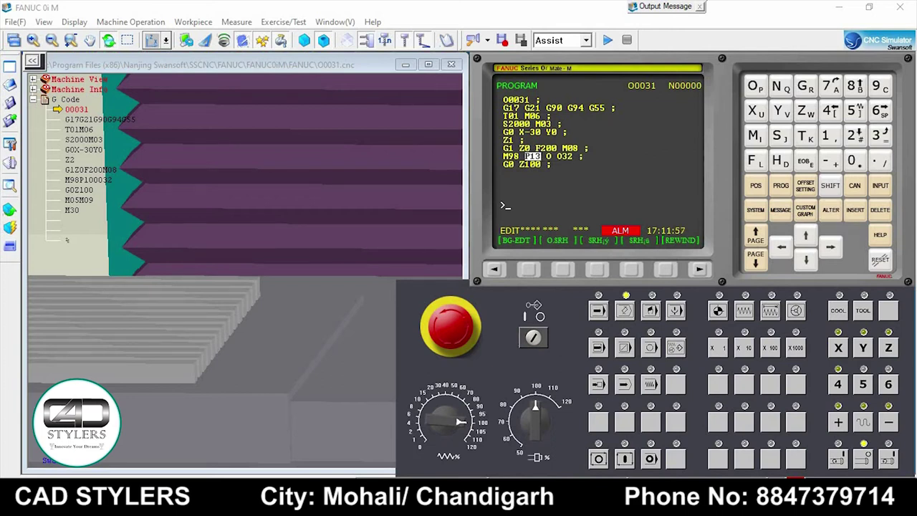
pyautogui.press('Right')
pyautogui.press('Right')
pyautogui.press('Delete')
pyautogui.press('Left')
pyautogui.press('Delete')
pyautogui.write('P')
pyautogui.write('13')
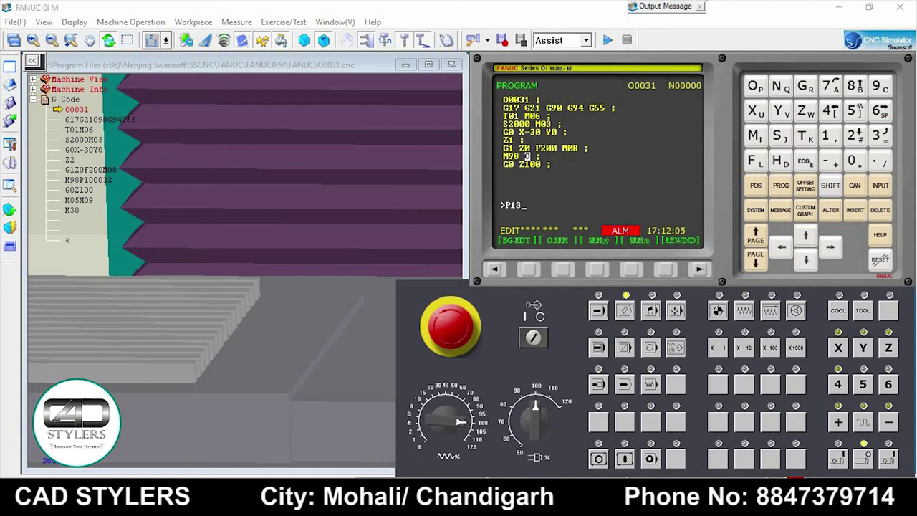
pyautogui.write('003')
pyautogui.write('2')
pyautogui.press('Insert')
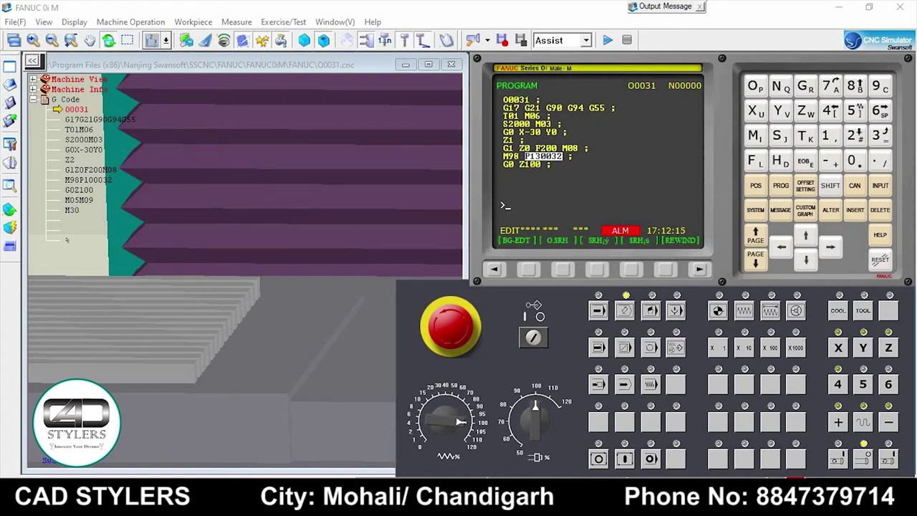
# Step: Open subprogram O0032 to view its contents
pyautogui.click(530, 164)
pyautogui.press('Down')
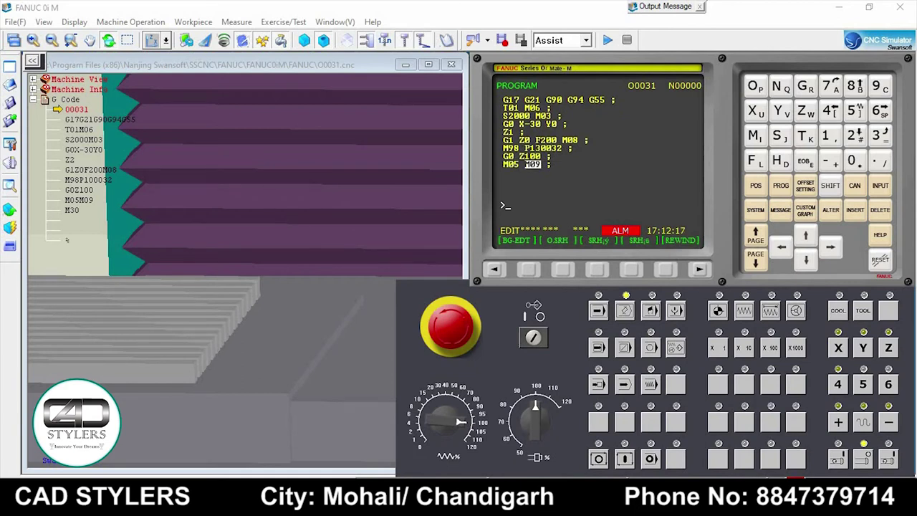
pyautogui.press('Down')
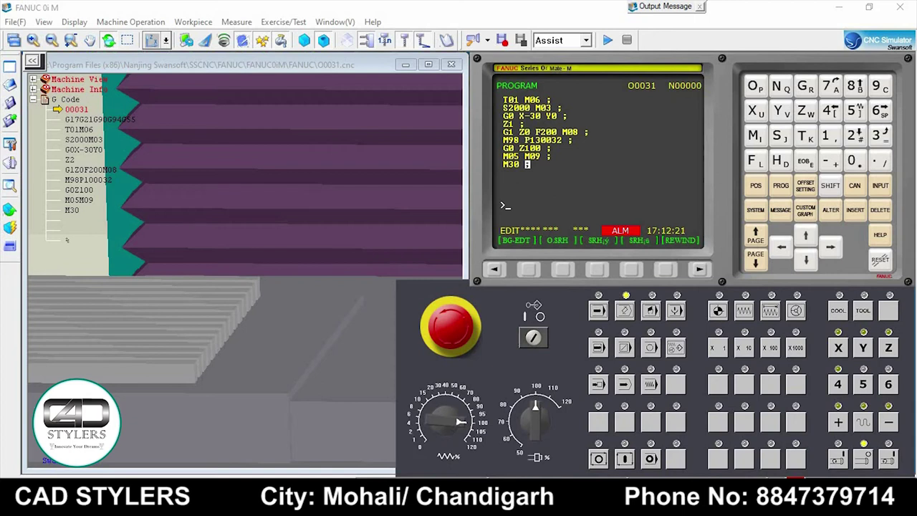
pyautogui.write('O003')
pyautogui.write('2')
pyautogui.press('Down')
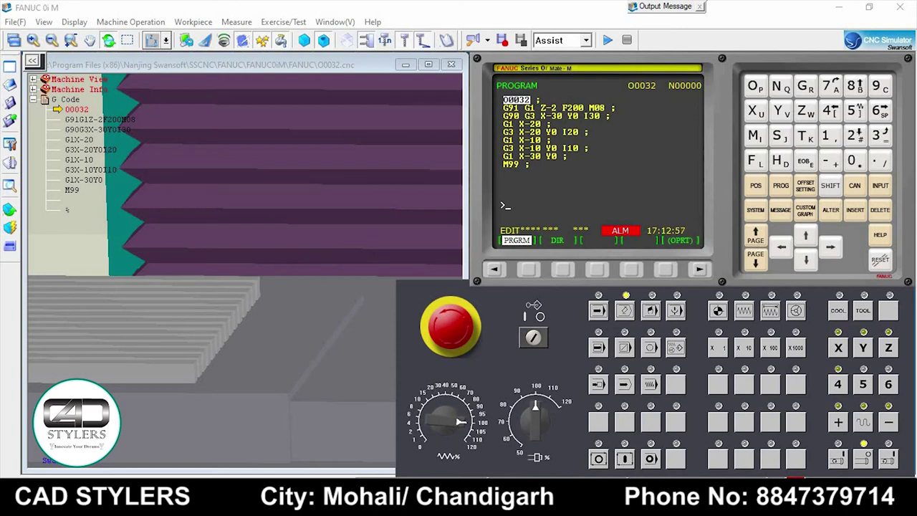
# Step: Key O0031 and cursor down to bring back the edited main program
pyautogui.write('O003')
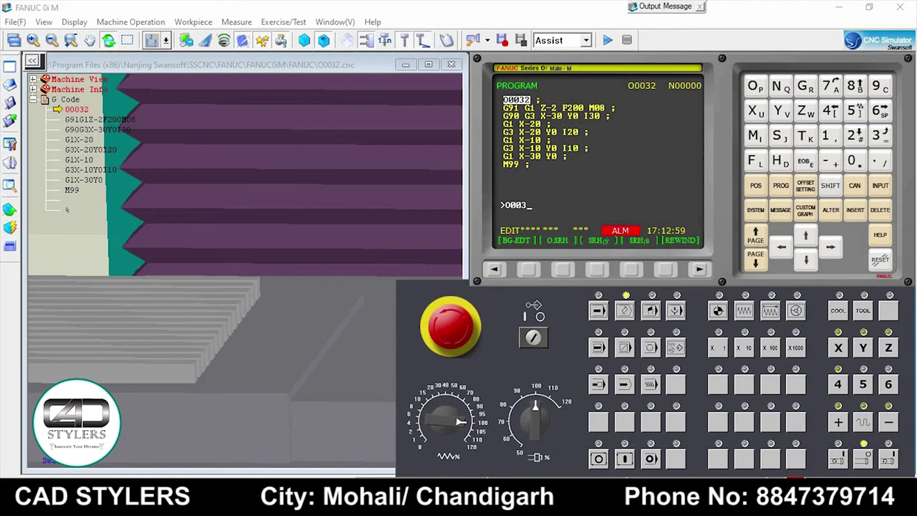
pyautogui.write('1')
pyautogui.press('Down')
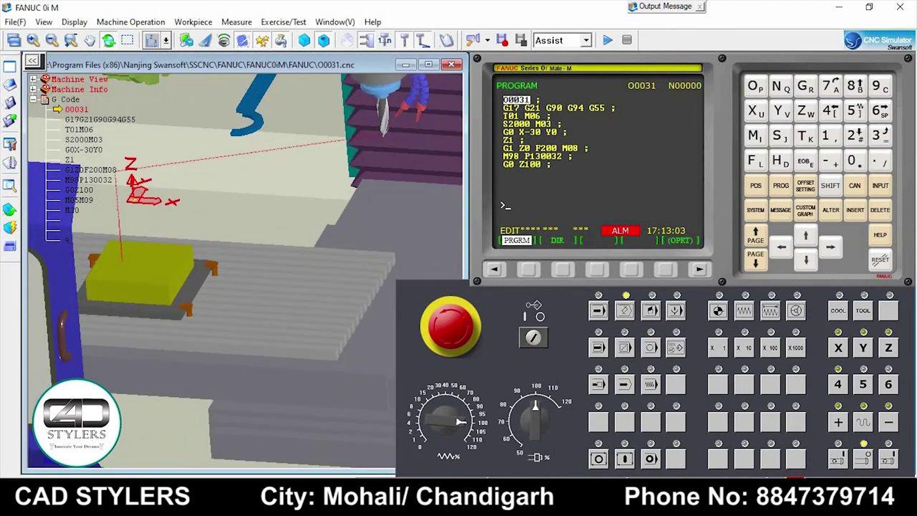
# Step: Run main program O0031 in AUTO mode with Cycle Start to begin cutting the stock block
pyautogui.click(598, 309)
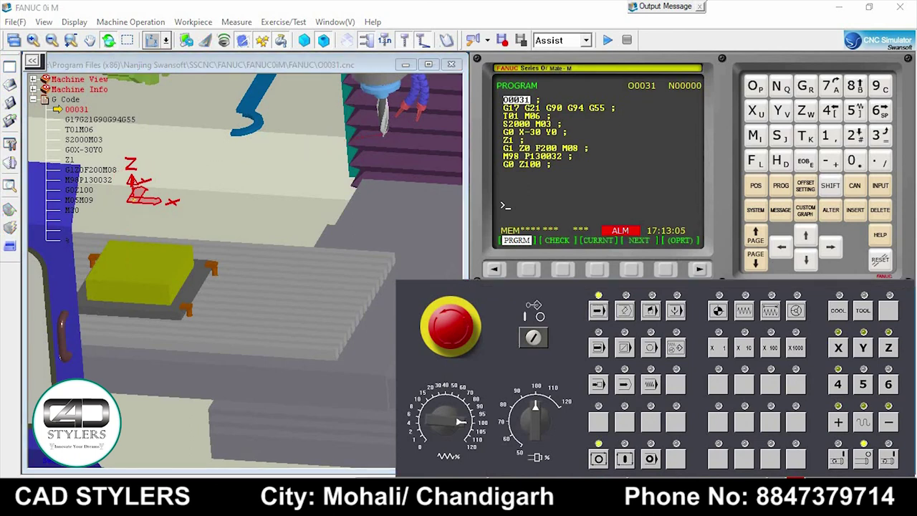
pyautogui.click(624, 458)
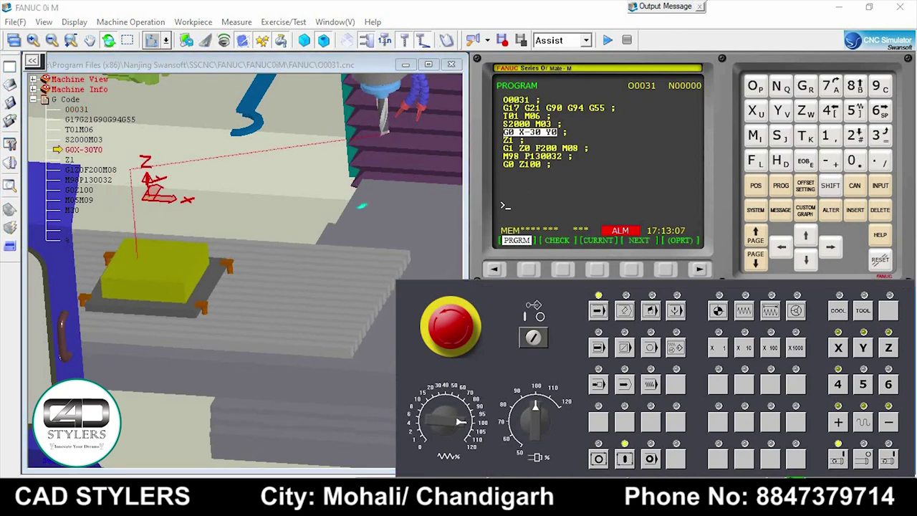